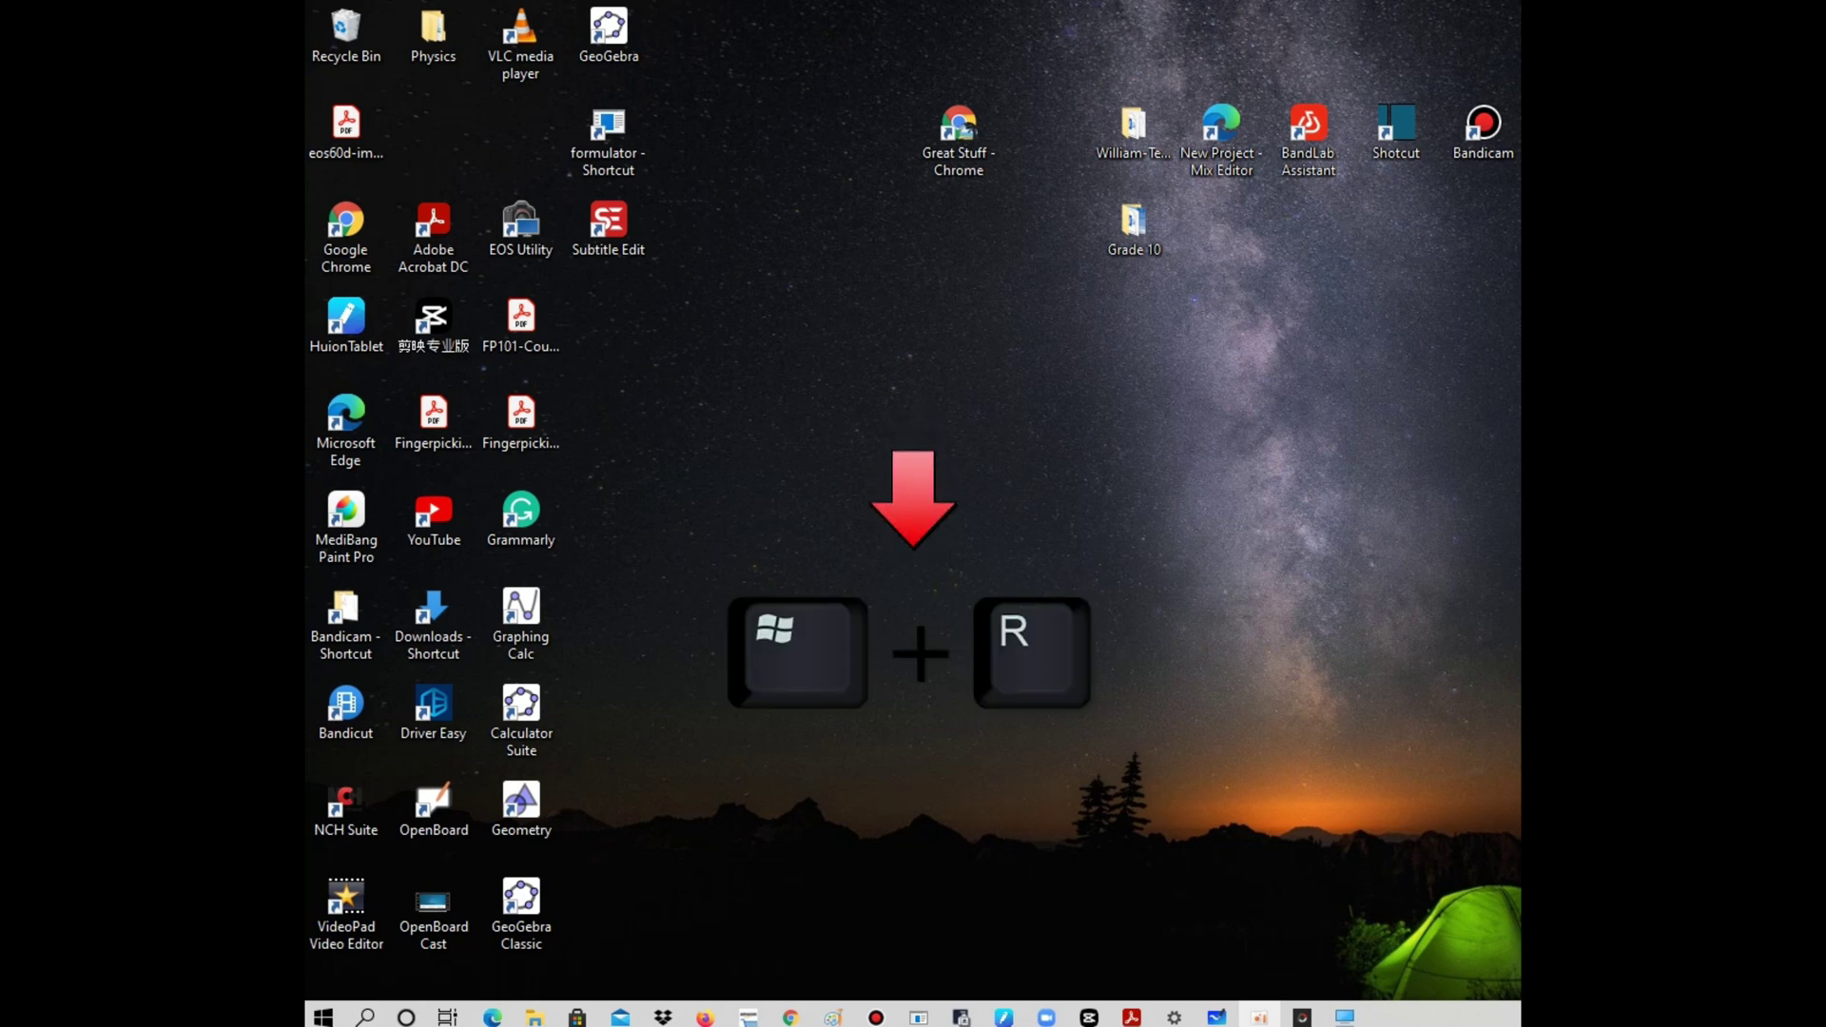
Run %temp% from the Run dialog to open the Temp folder with its 35 items.
{"action": "key", "text": "super+r"}
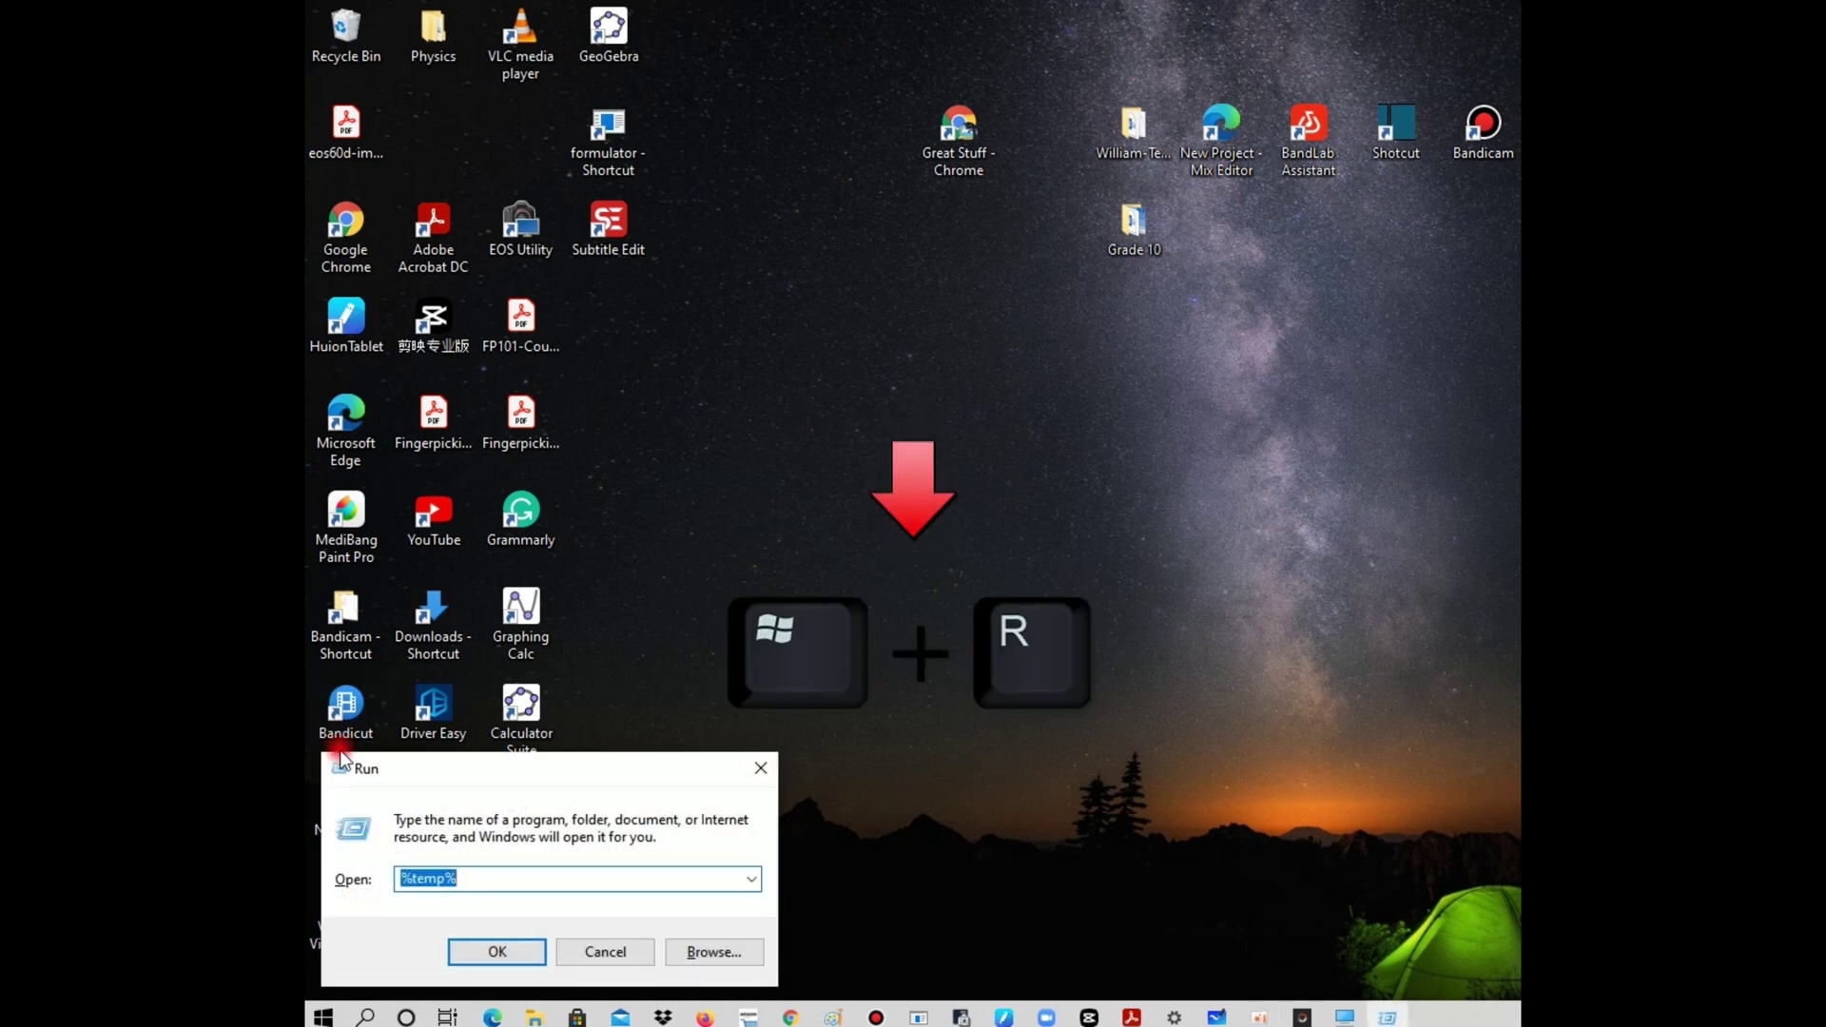
{"action": "left_click", "coordinate": [464, 879]}
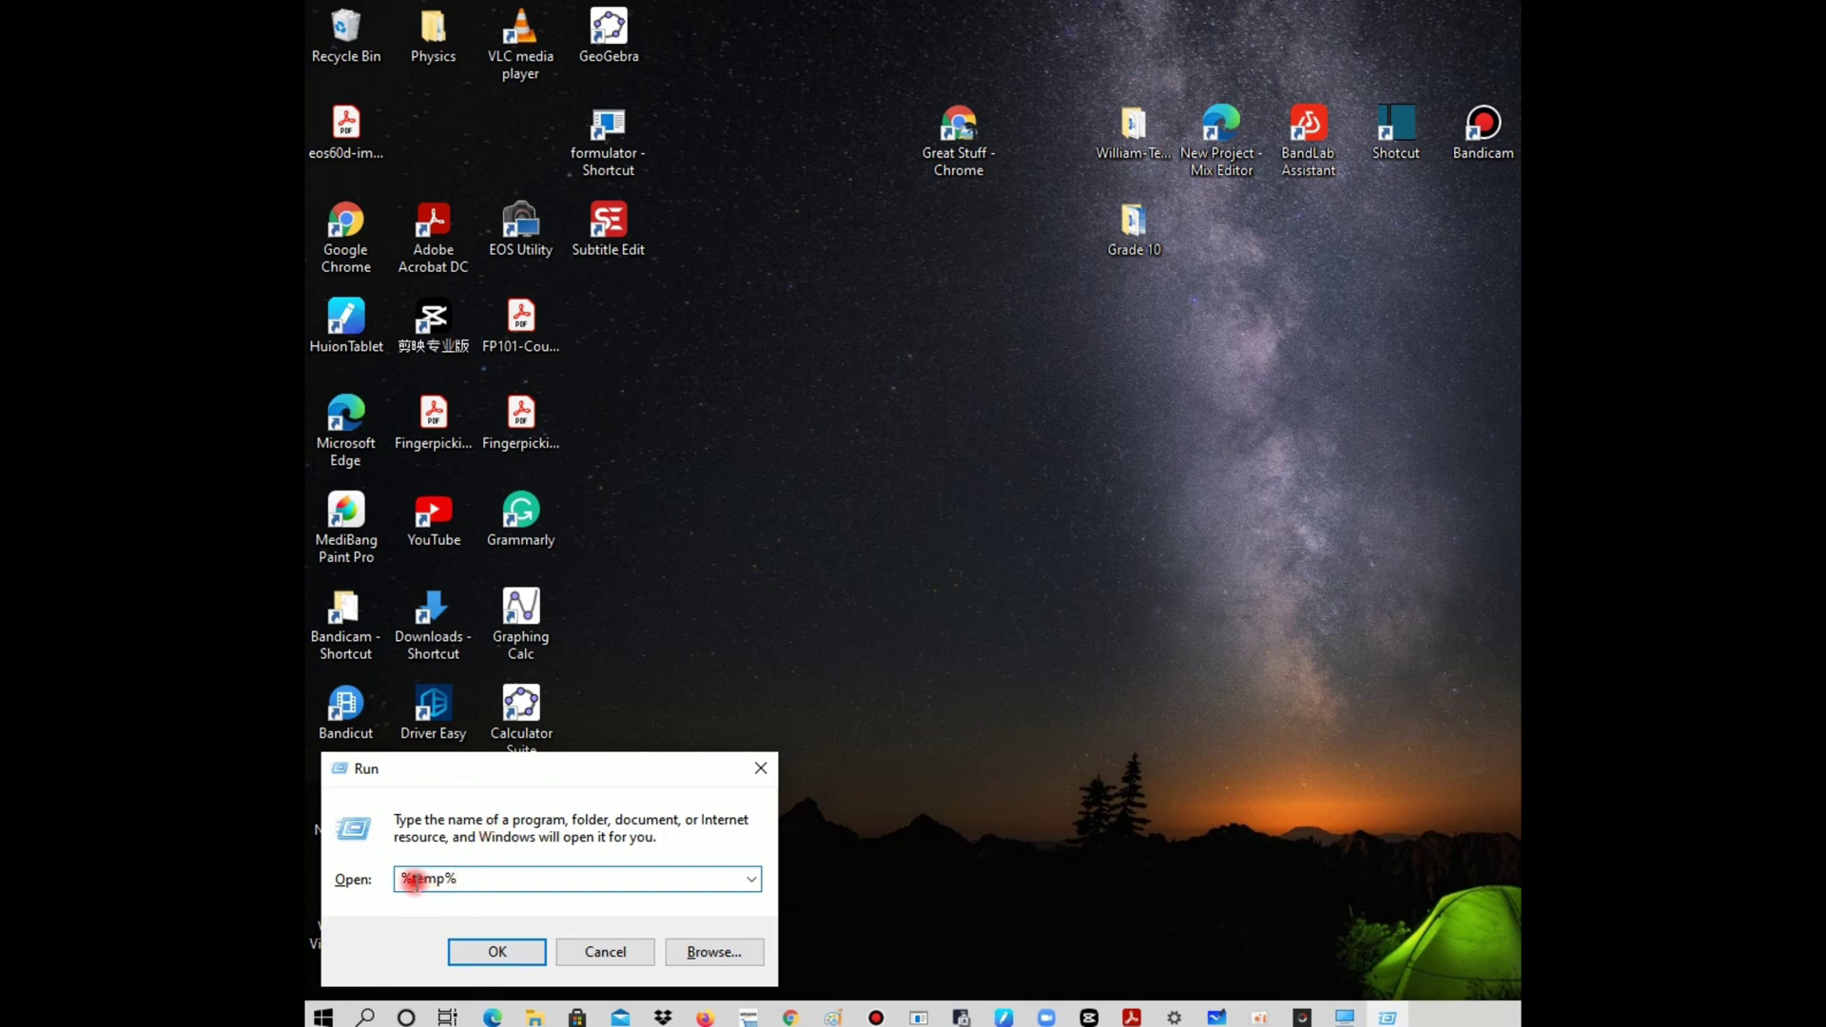
{"action": "left_click", "coordinate": [454, 879]}
{"action": "left_click", "coordinate": [480, 950]}
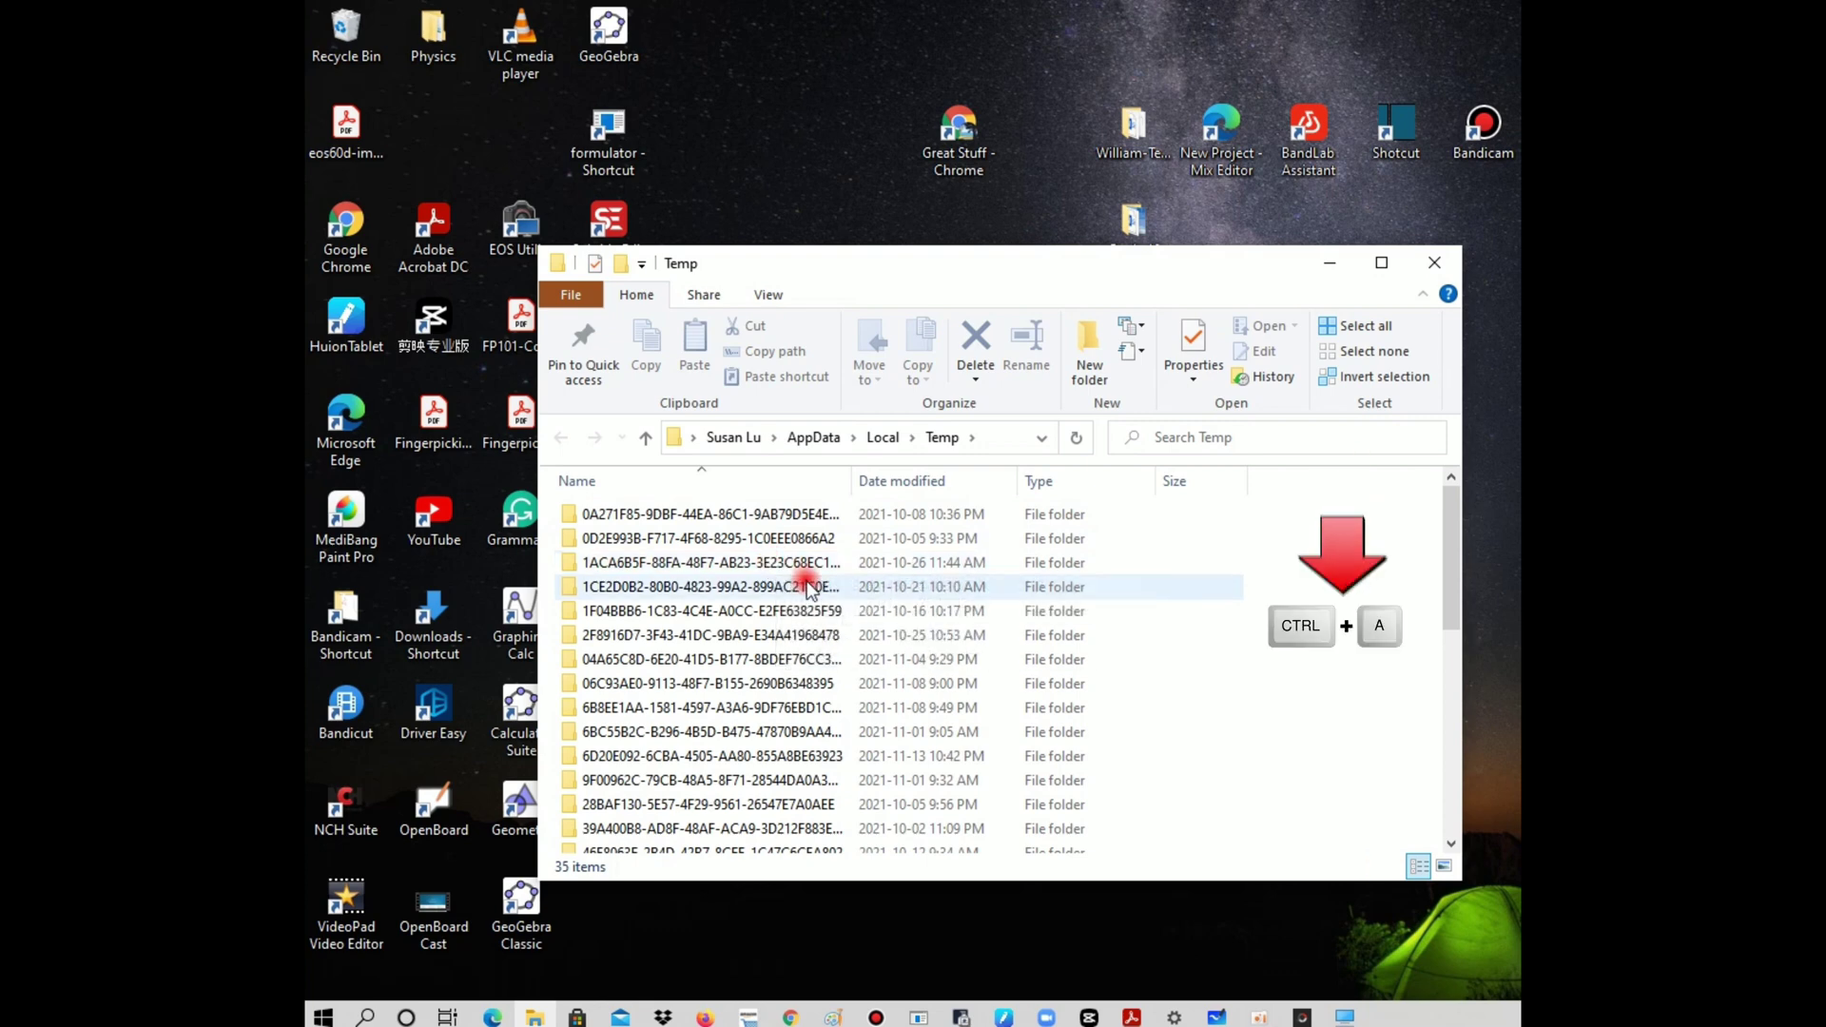
Delete all 35 temporary files in Temp, granting administrator permission when asked.
{"action": "key", "text": "ctrl+a"}
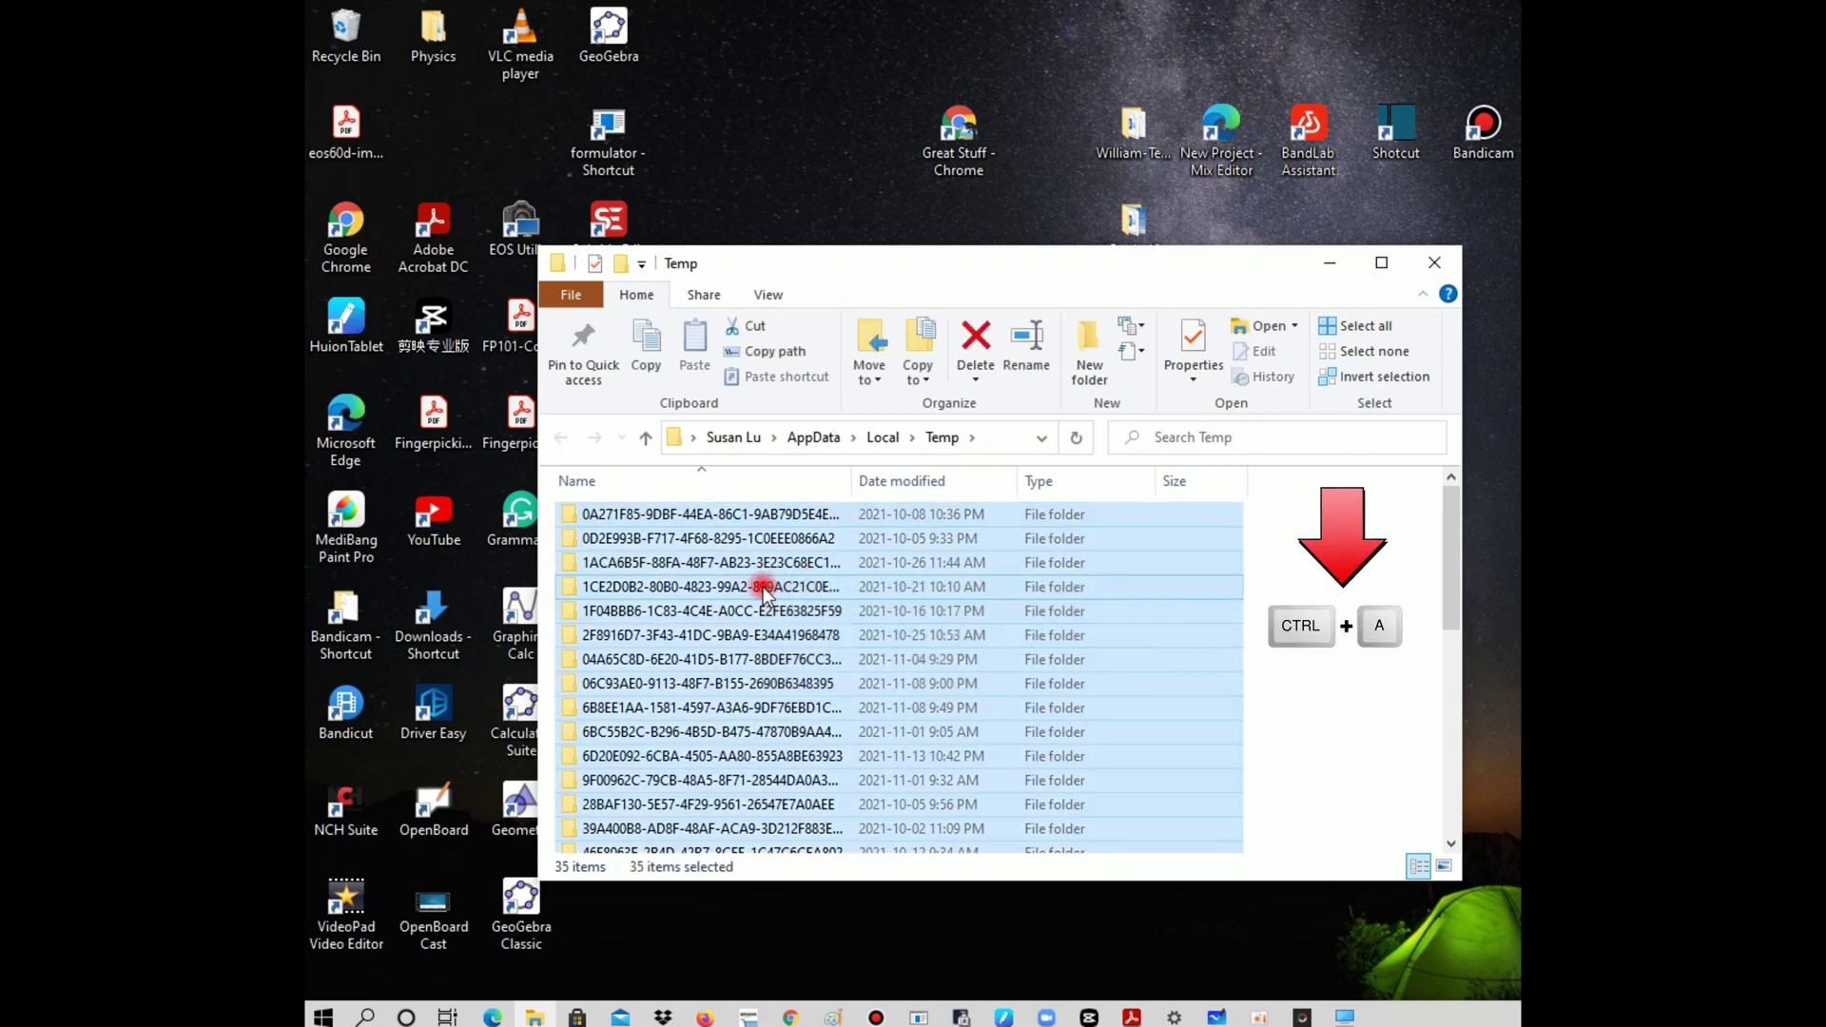
{"action": "right_click", "coordinate": [763, 590]}
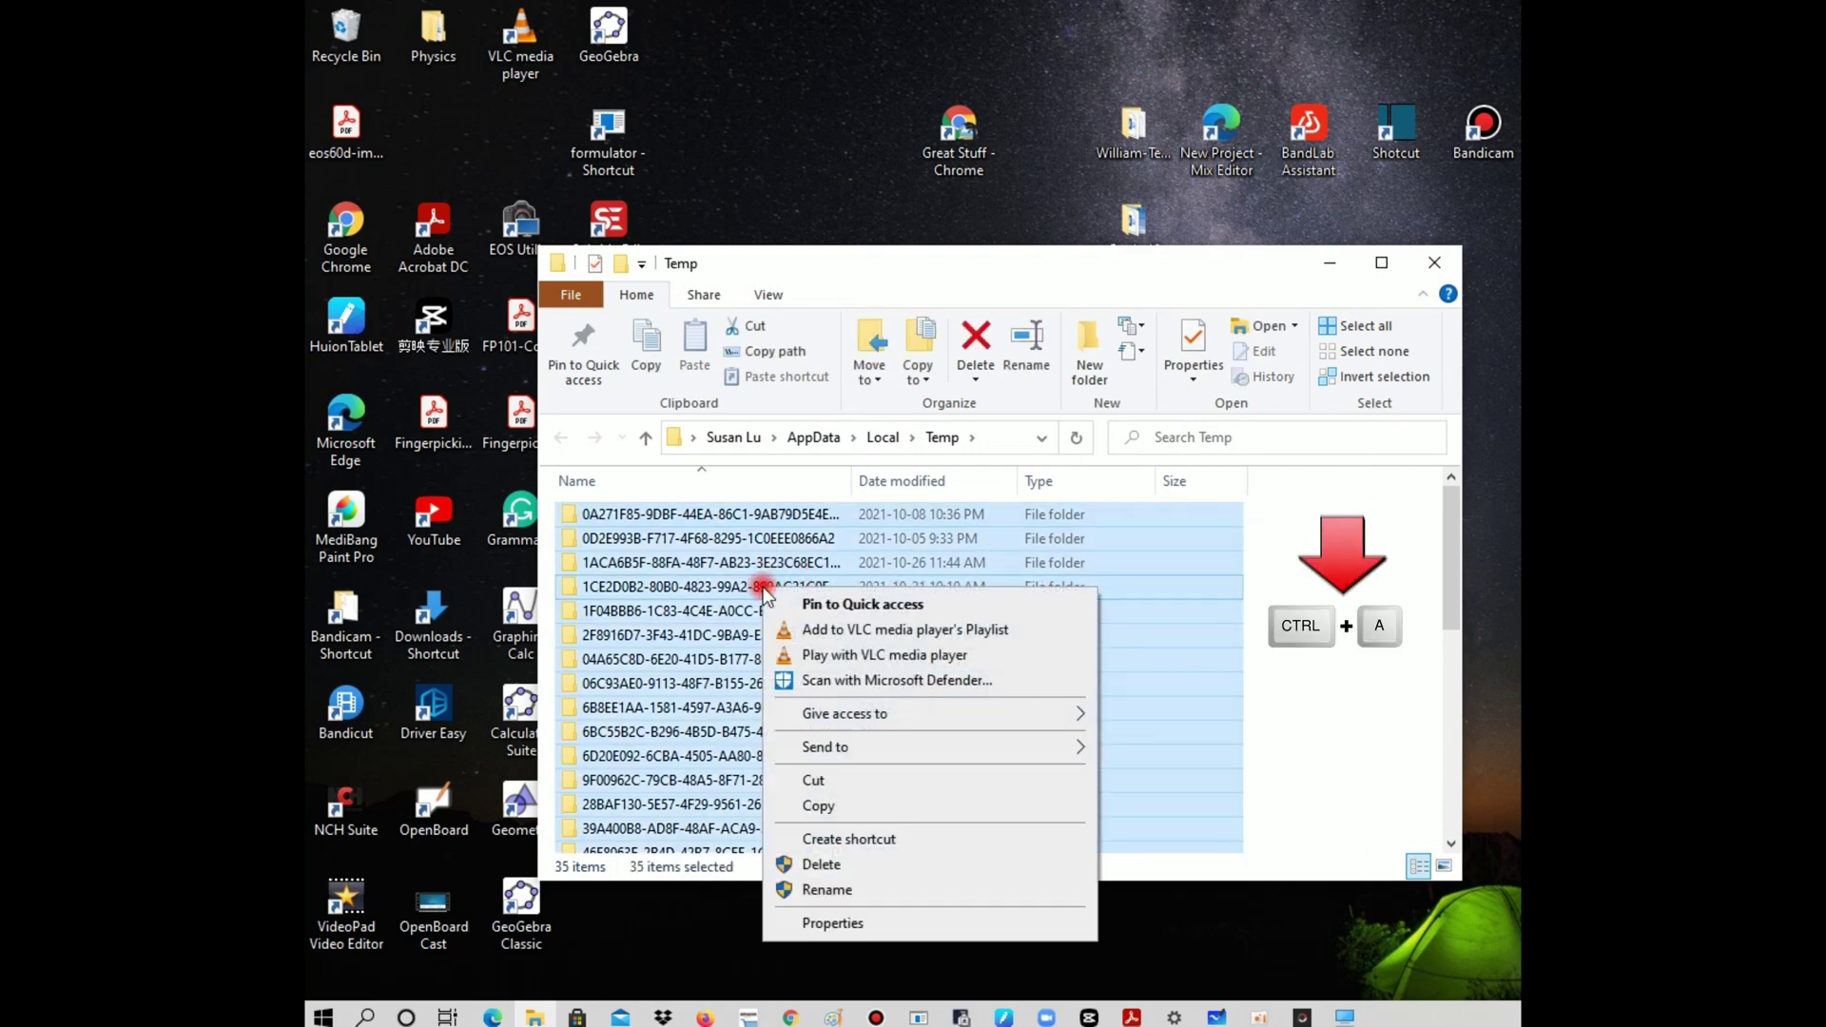
{"action": "left_click", "coordinate": [822, 866]}
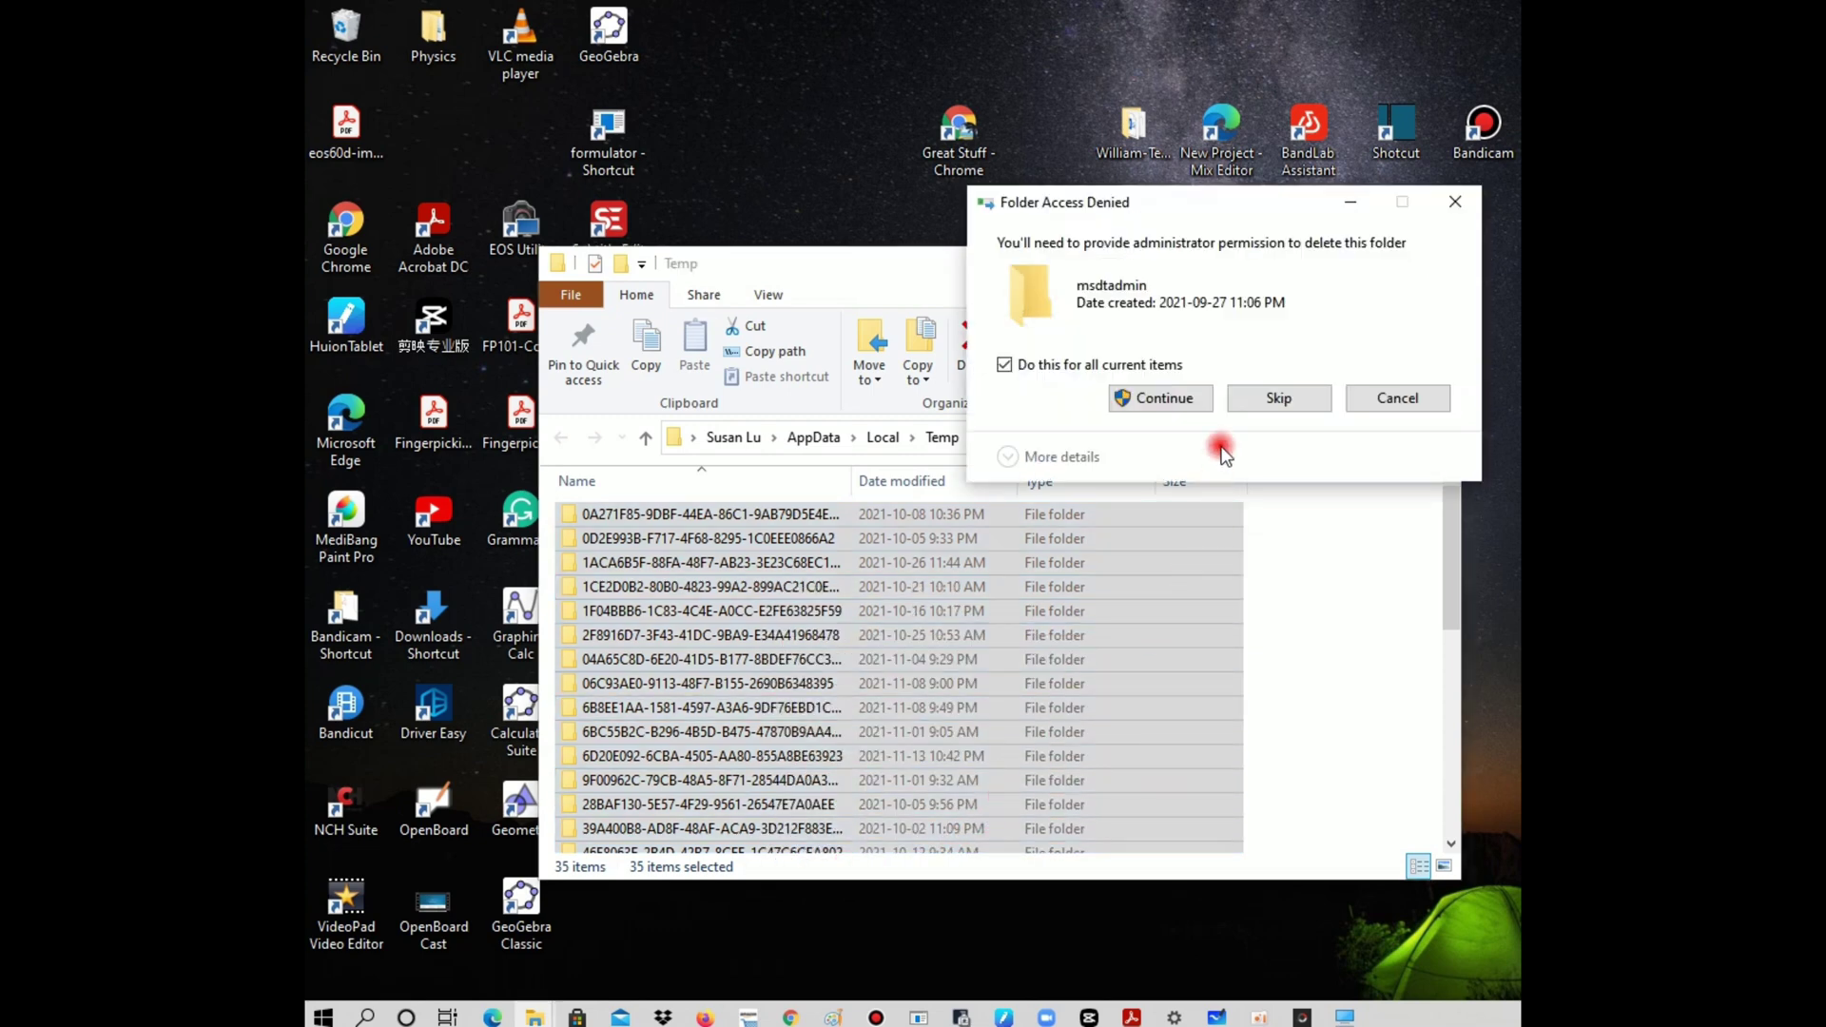
{"action": "left_click", "coordinate": [1141, 405]}
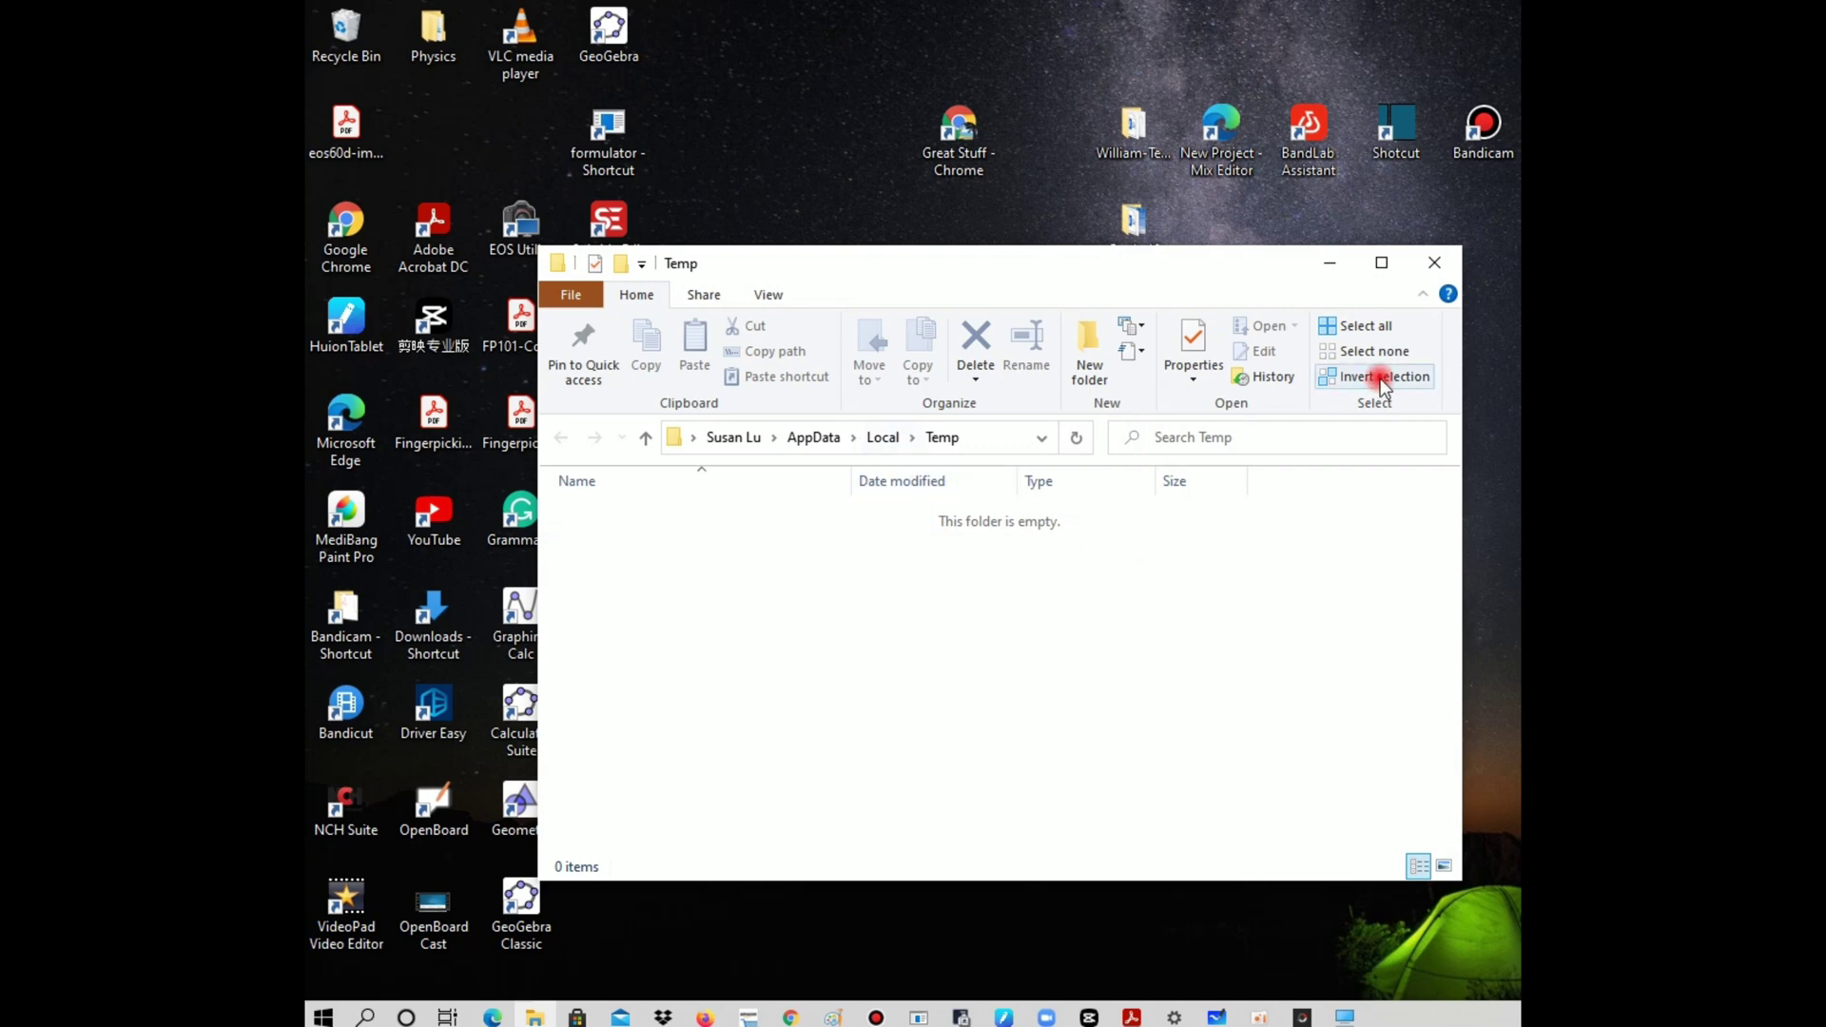
Close the Temp window and permanently empty the Recycle Bin, granting administrator permission.
{"action": "left_click", "coordinate": [1433, 263]}
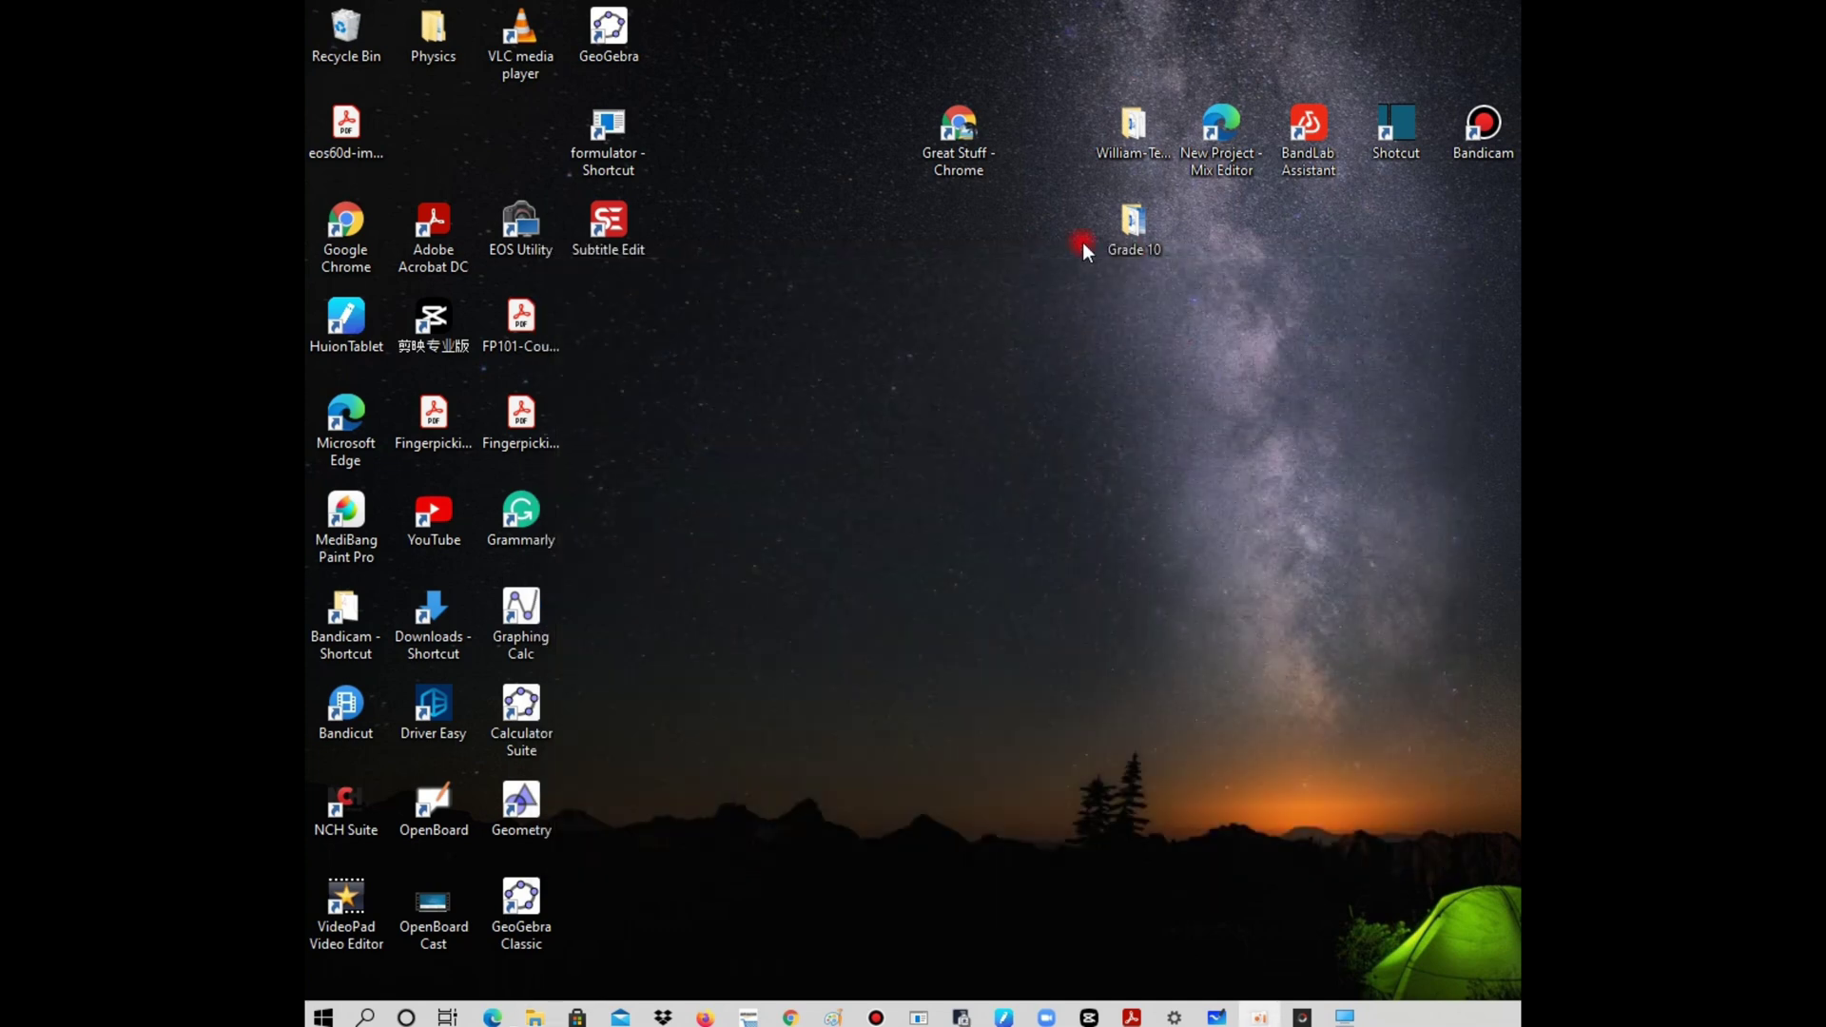
{"action": "right_click", "coordinate": [344, 45]}
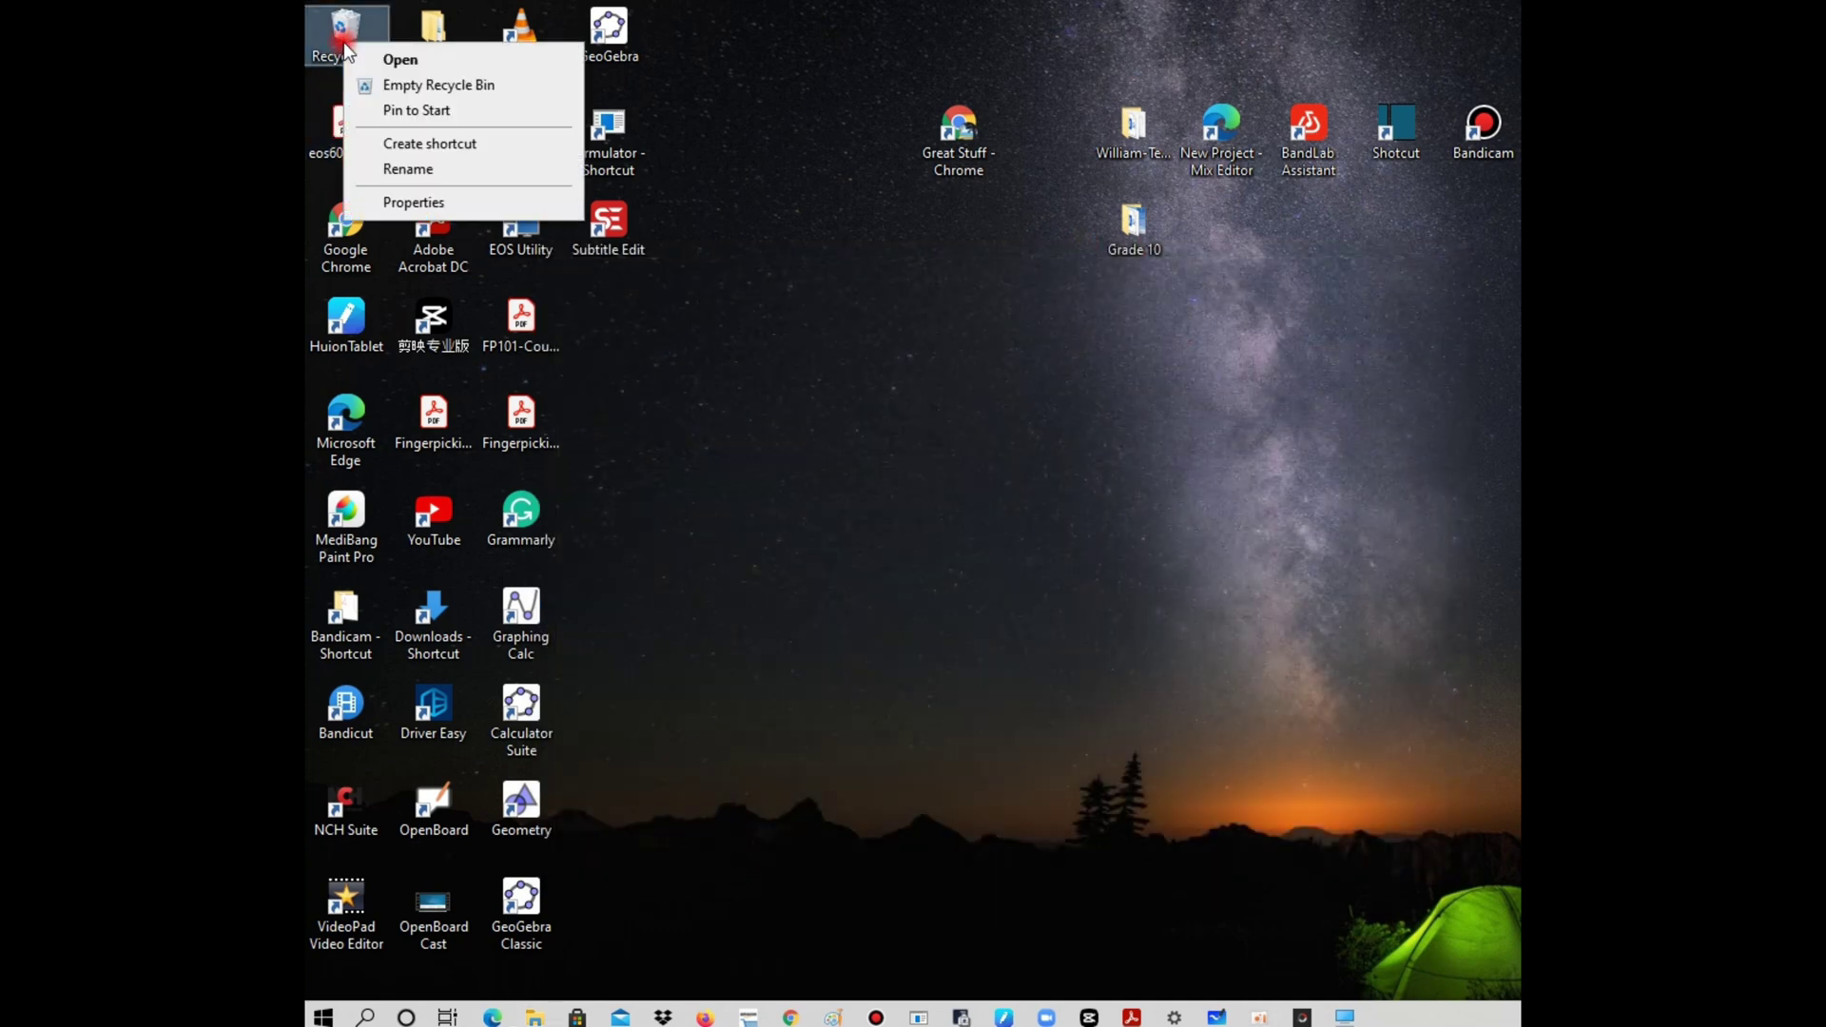
{"action": "left_click", "coordinate": [400, 87]}
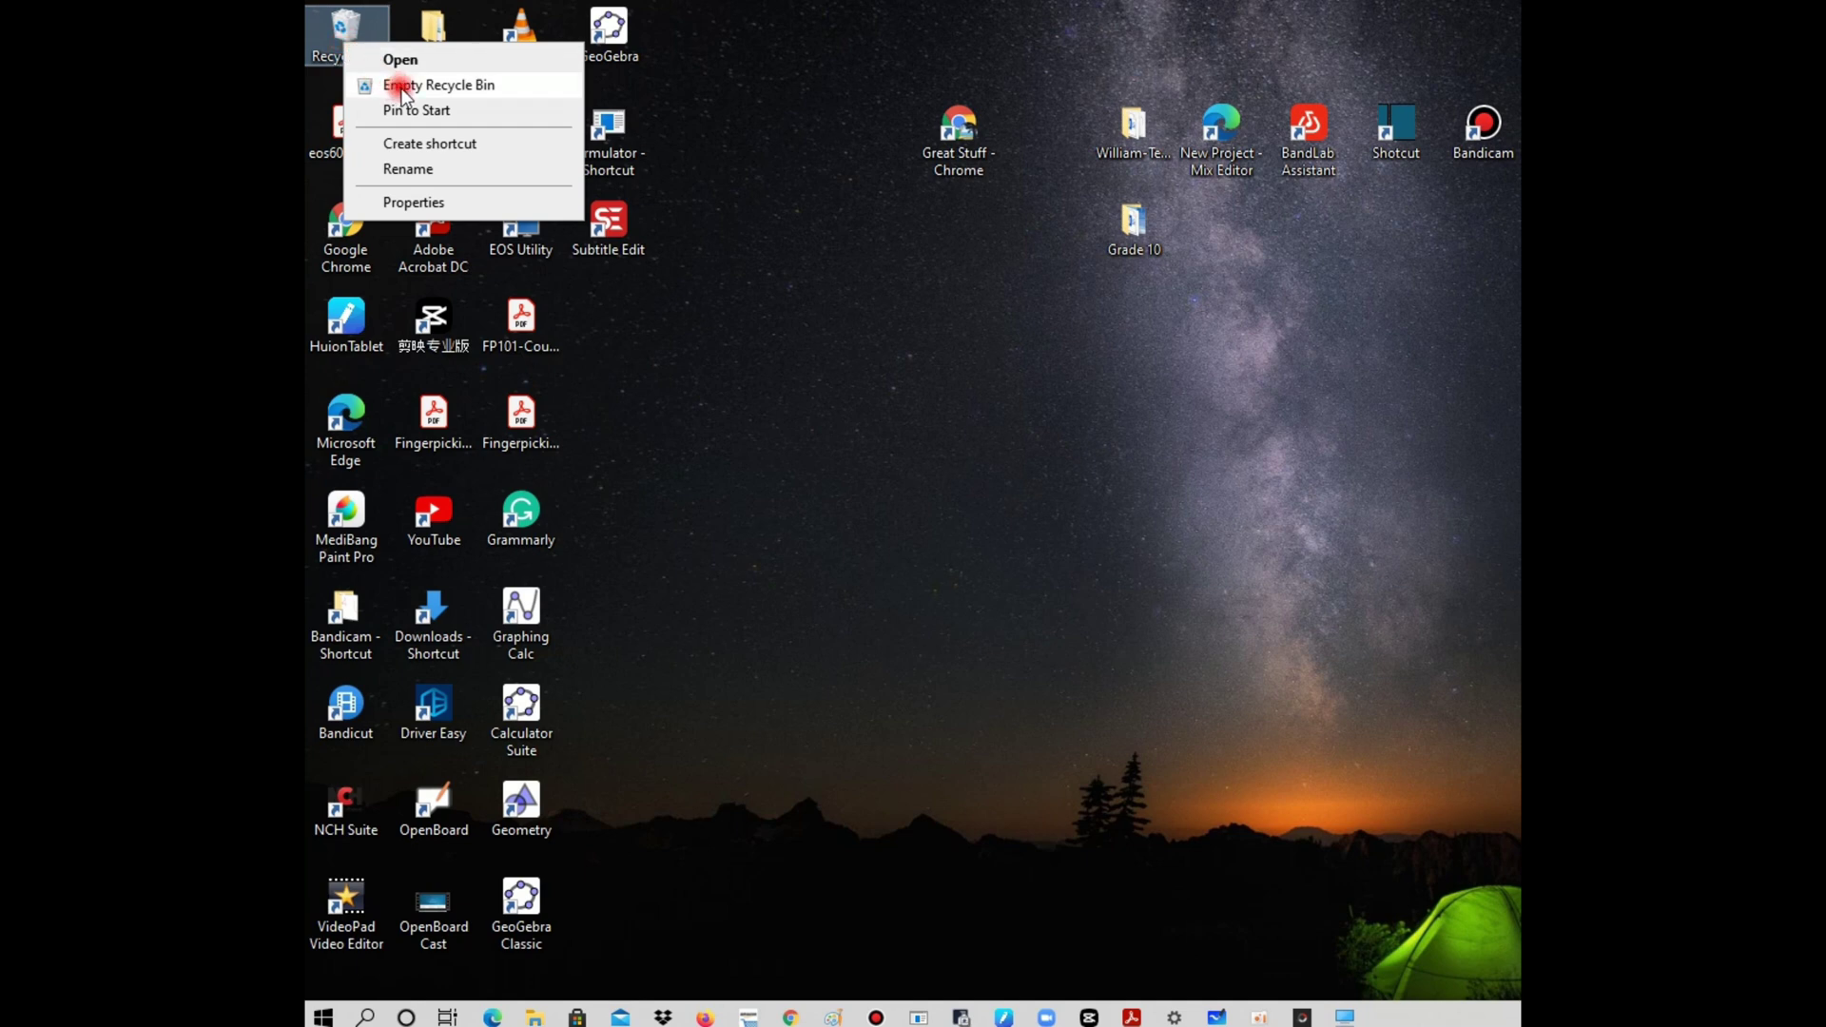
{"action": "left_click", "coordinate": [1292, 530]}
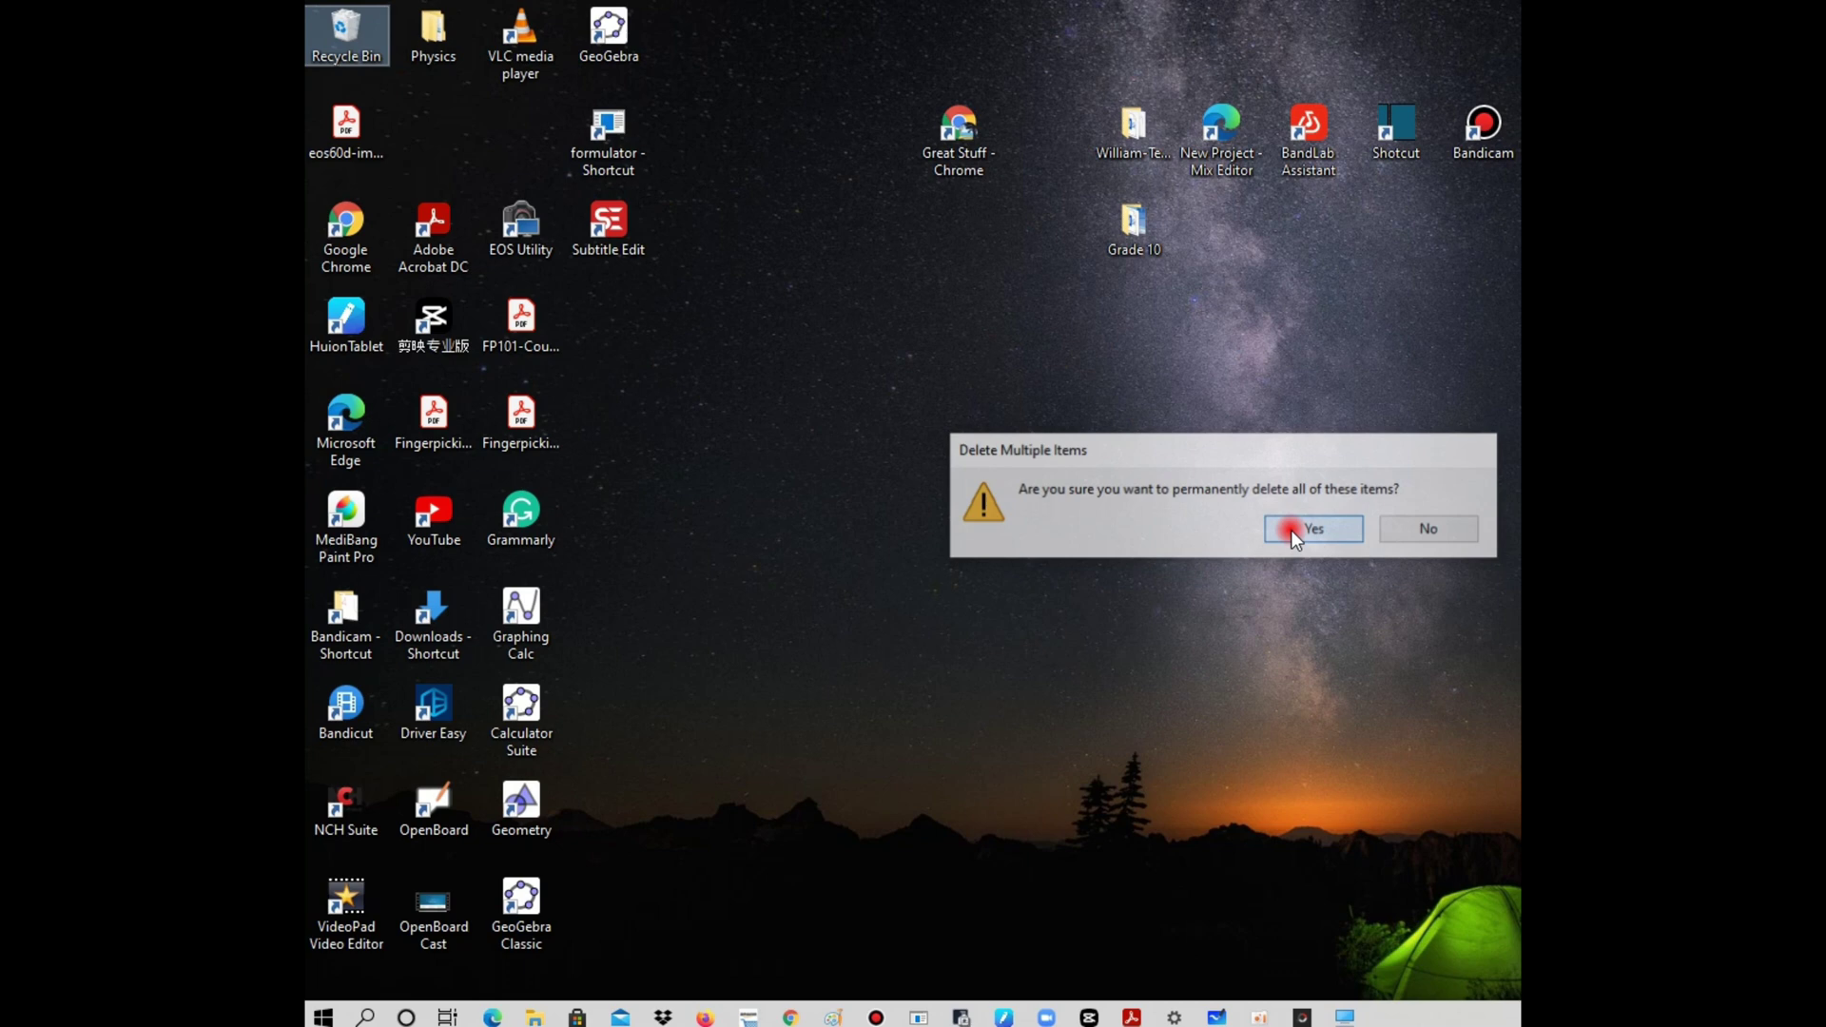
{"action": "left_click", "coordinate": [1171, 403]}
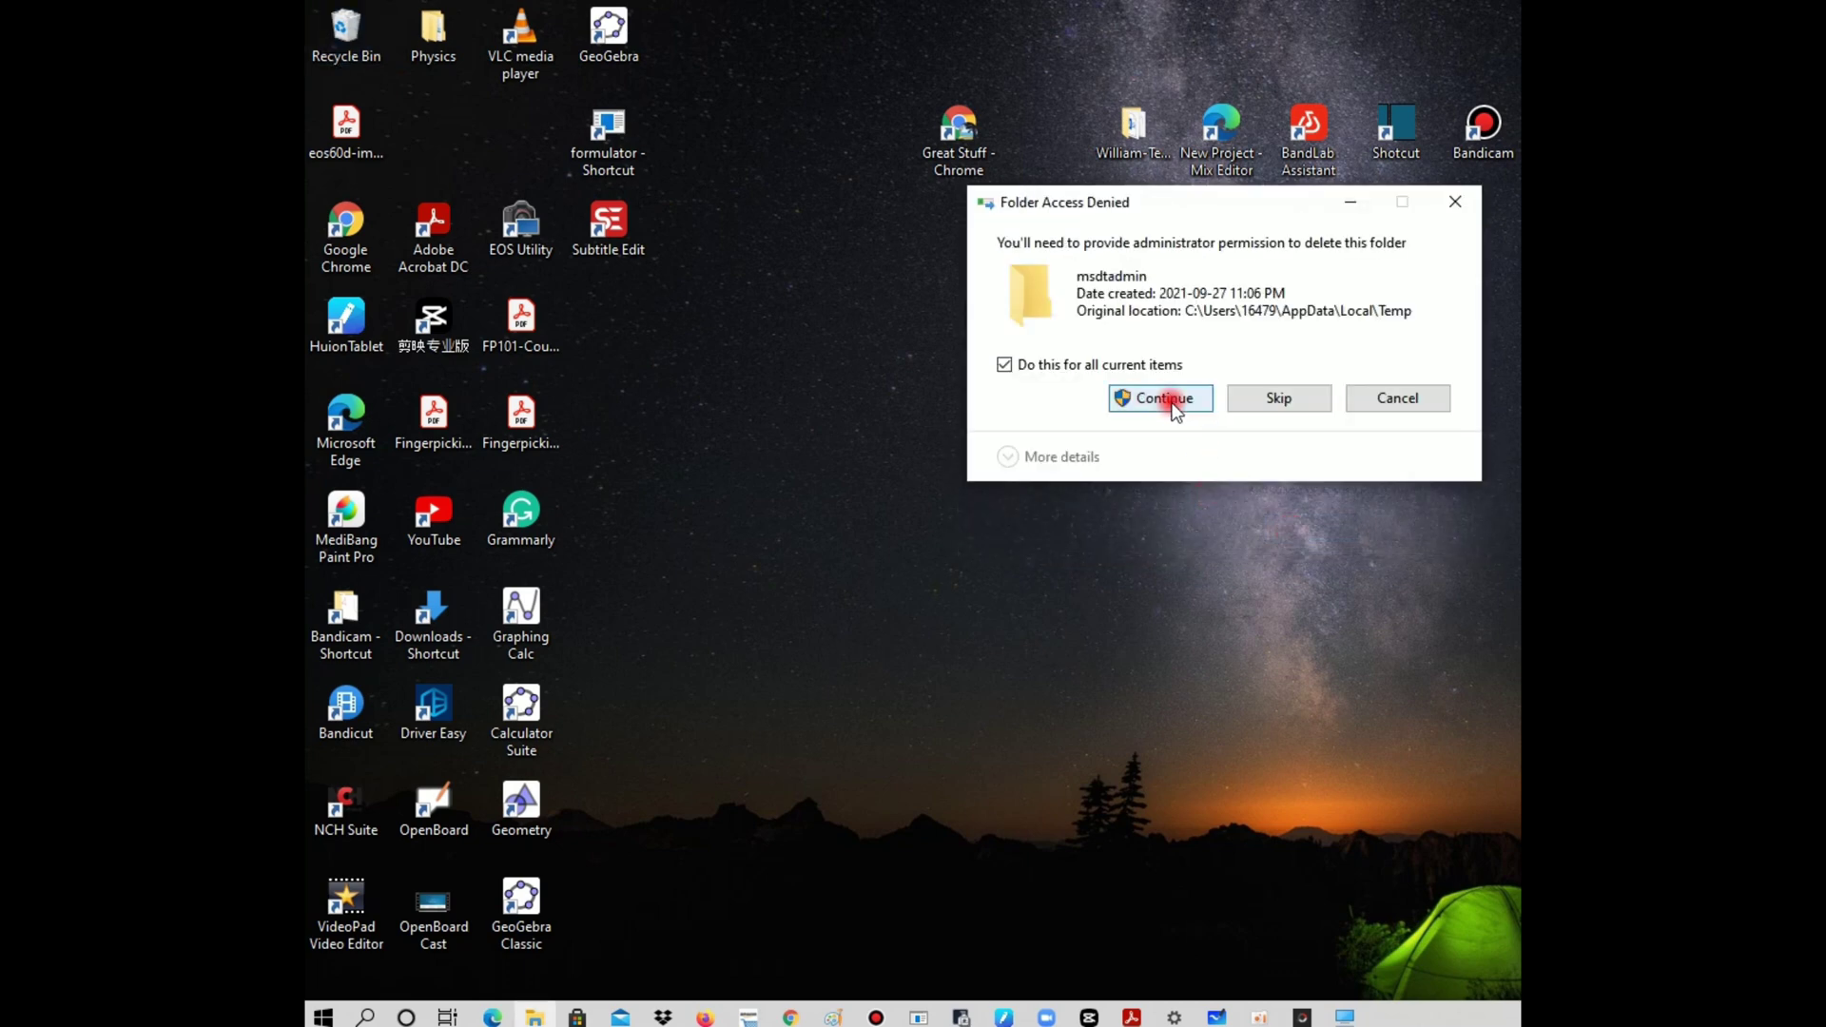